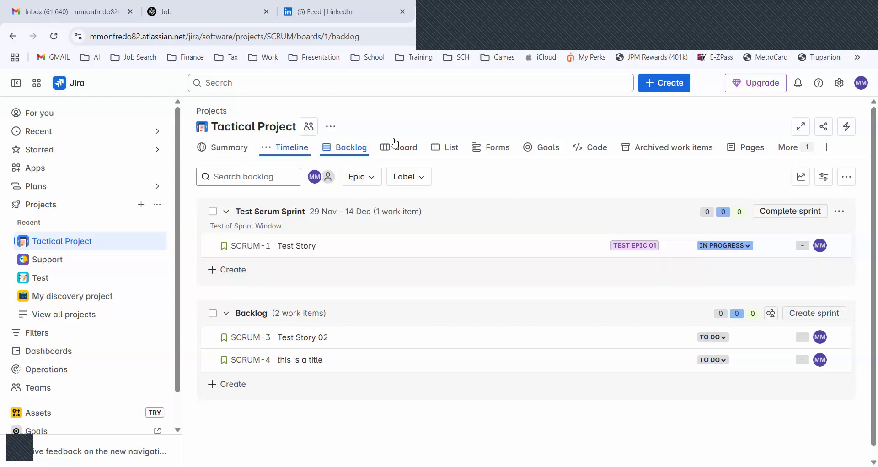
Open the project's timeline view and expand Test Epic 01 to view its child work items, collapsing it again
left_click_drag(285, 147, 395, 142)
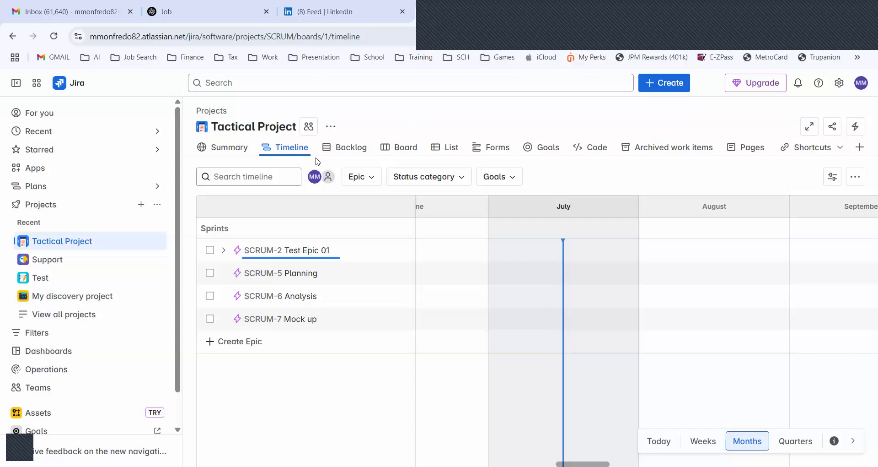
mouse_move(350, 256)
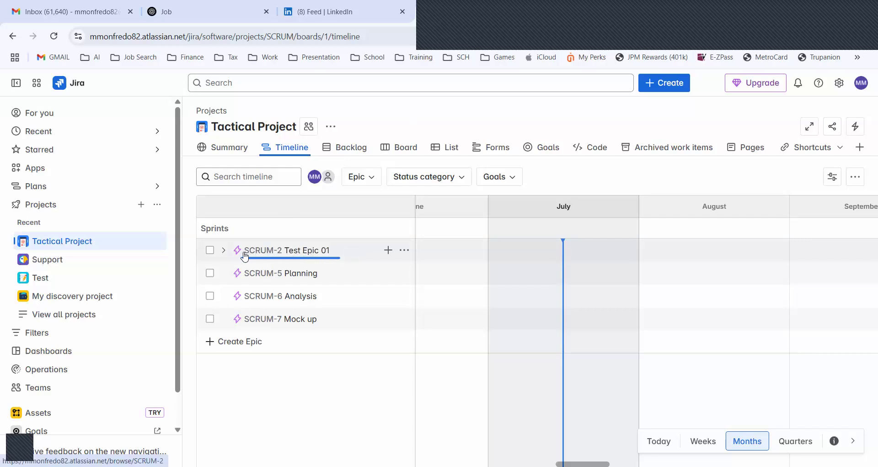
left_click(223, 251)
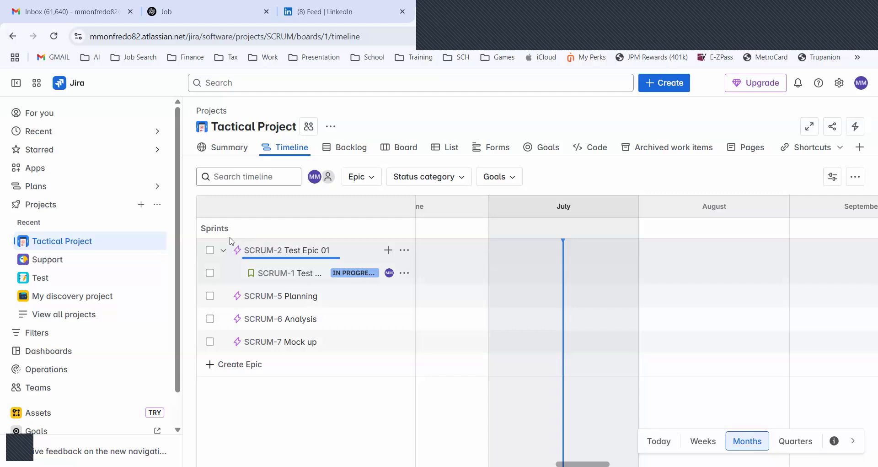
left_click(224, 250)
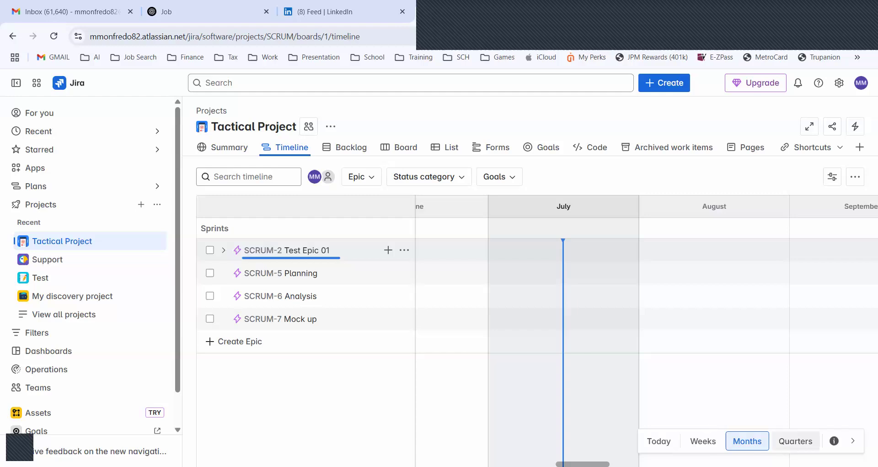
Preview the timeline at the Weeks and Months scales and leave it set to Quarters
left_click(796, 441)
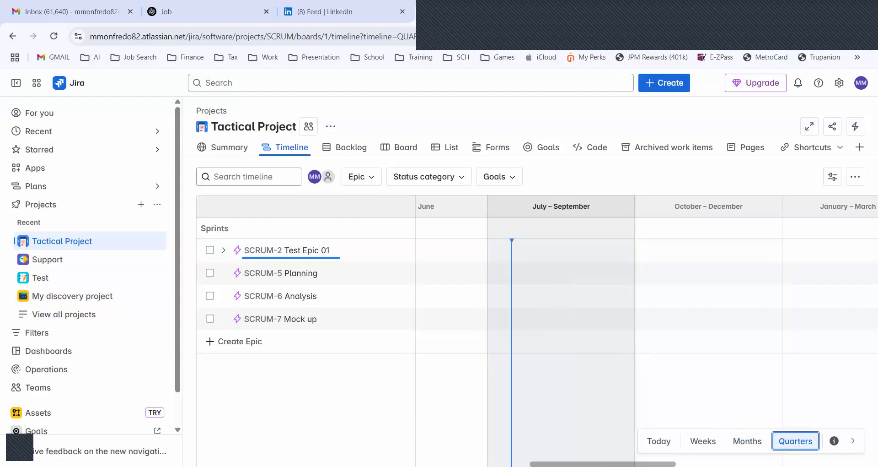
left_click(745, 446)
left_click(695, 446)
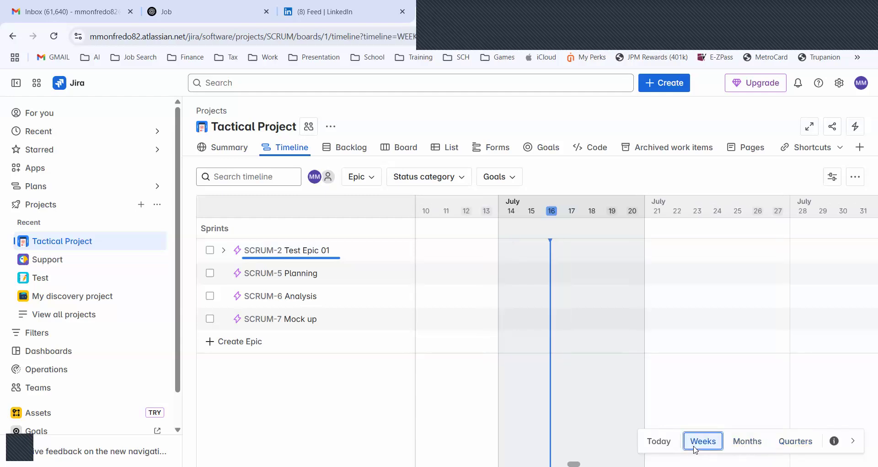
left_click(661, 447)
left_click(753, 442)
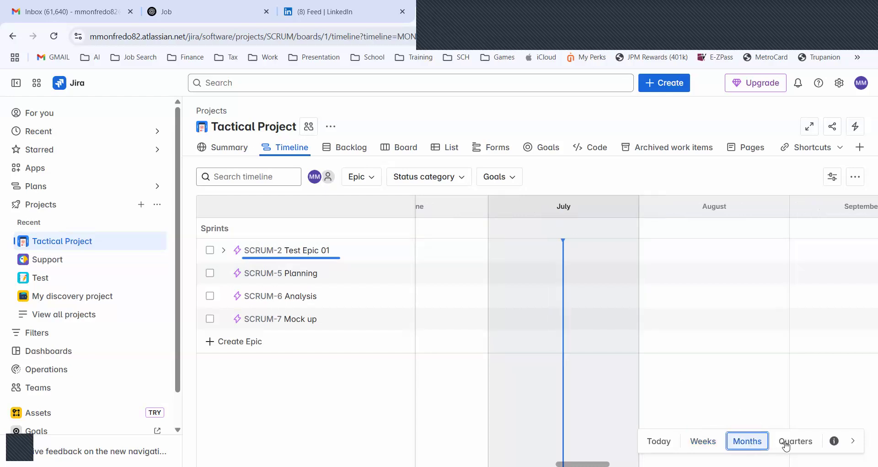
left_click(795, 441)
left_click(853, 441)
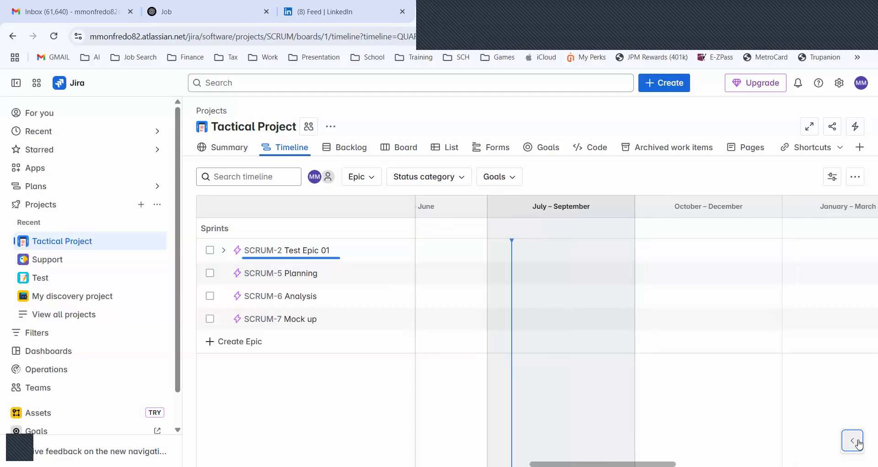
left_click(855, 442)
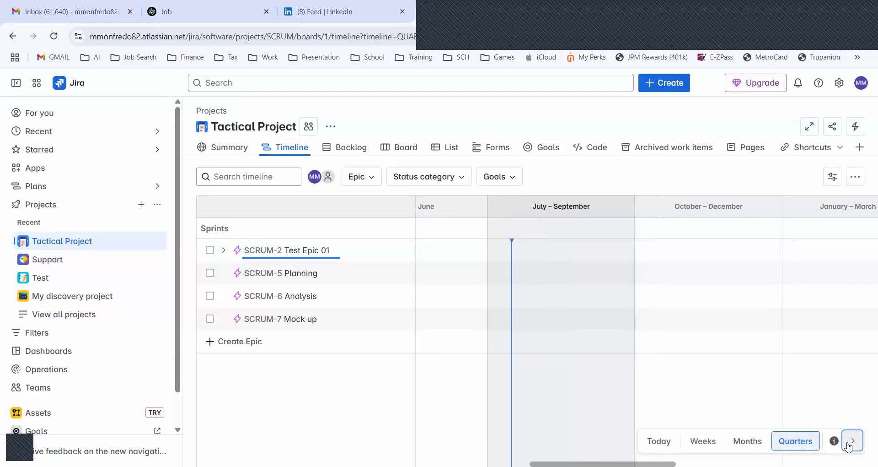
left_click(590, 147)
Create a new epic named "P&A Epic" at the end of the timeline list
left_click(268, 349)
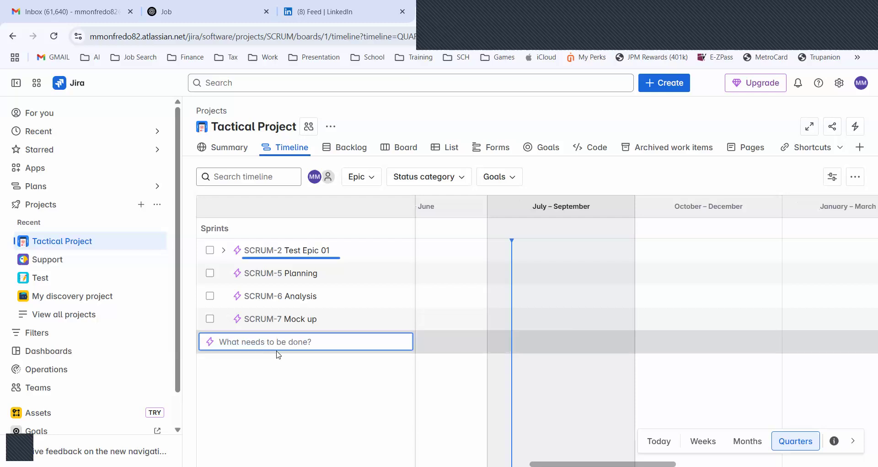
type("P&A Epic")
key("Return")
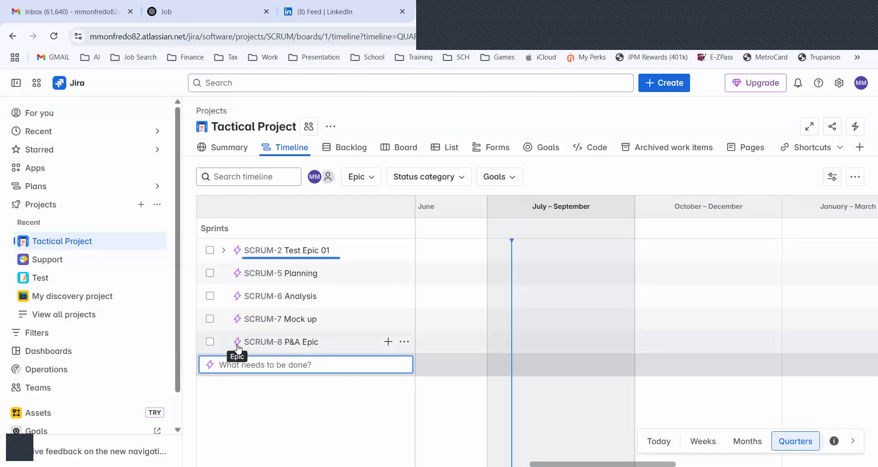
Edit the dates of P&A Epic and set its start date to 1/1/2026
left_click(404, 342)
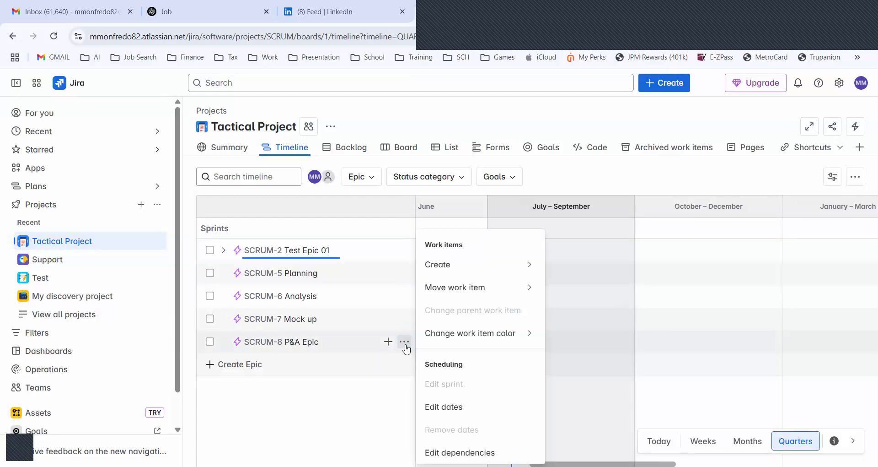
left_click(439, 407)
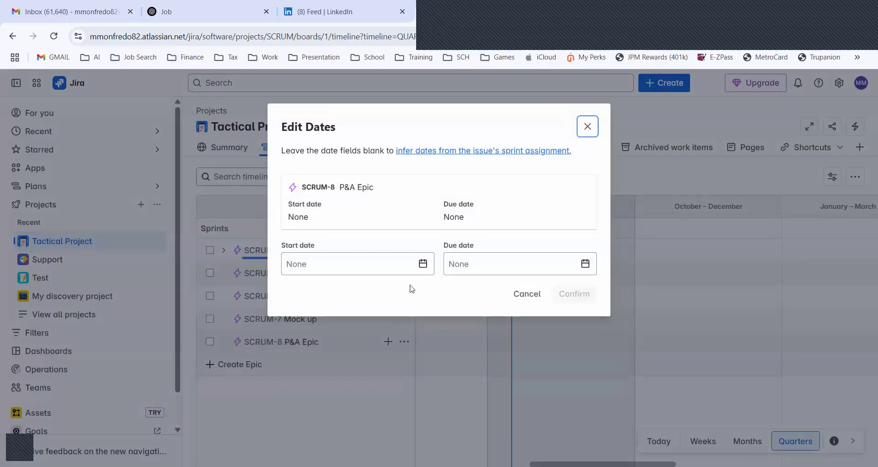
left_click(423, 264)
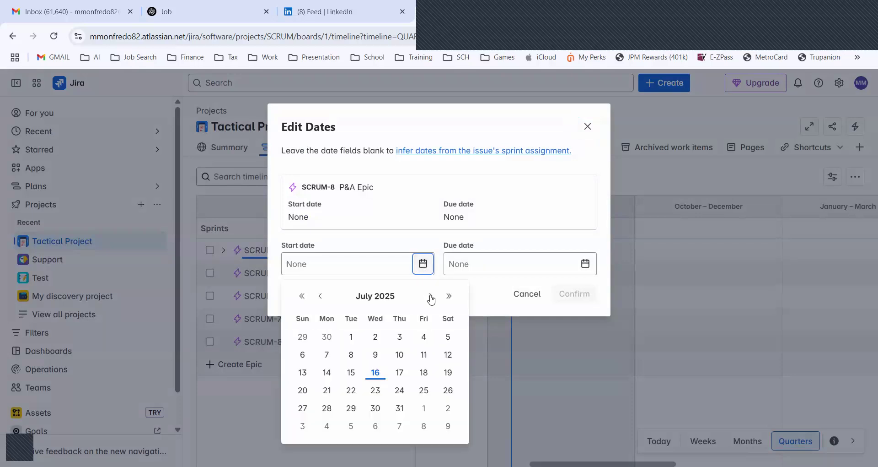
left_click(430, 296)
left_click(430, 296)
left_click(431, 296)
left_click(430, 296)
left_click(431, 296)
left_click(430, 296)
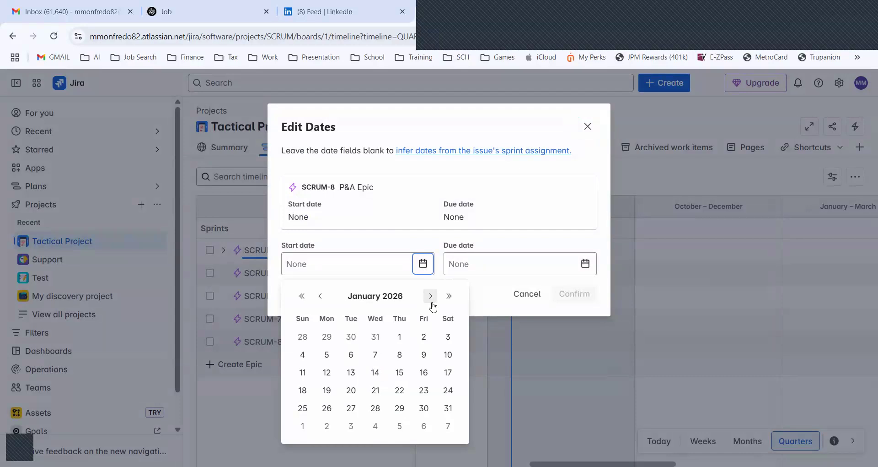
left_click(399, 338)
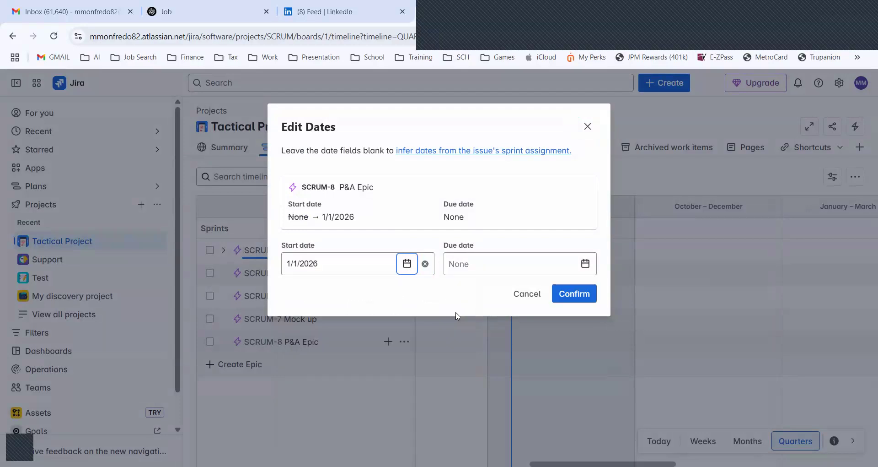
Set the due date of P&A Epic to 1/16/2026 and confirm the dates
left_click(585, 263)
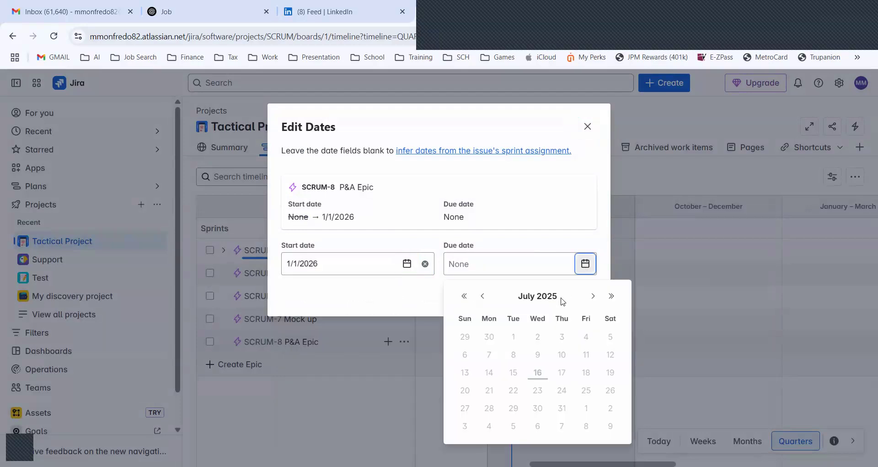
left_click(594, 297)
left_click(594, 297)
left_click(594, 297)
left_click(594, 297)
left_click(593, 297)
left_click(594, 297)
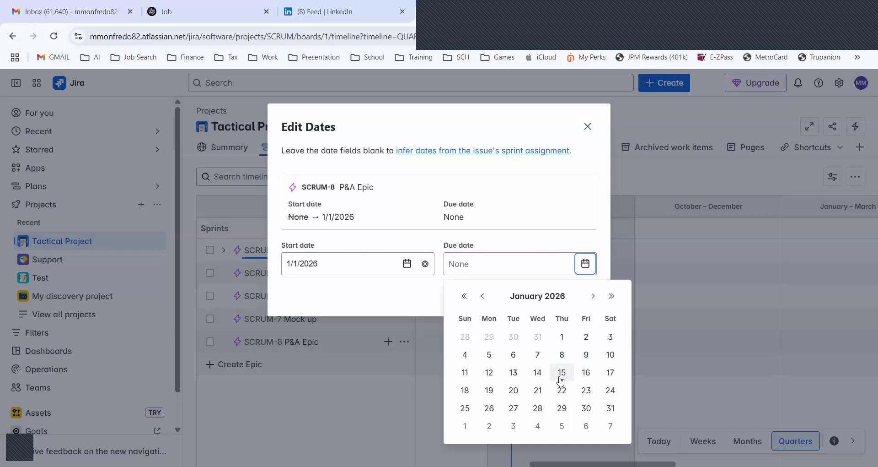
left_click(586, 373)
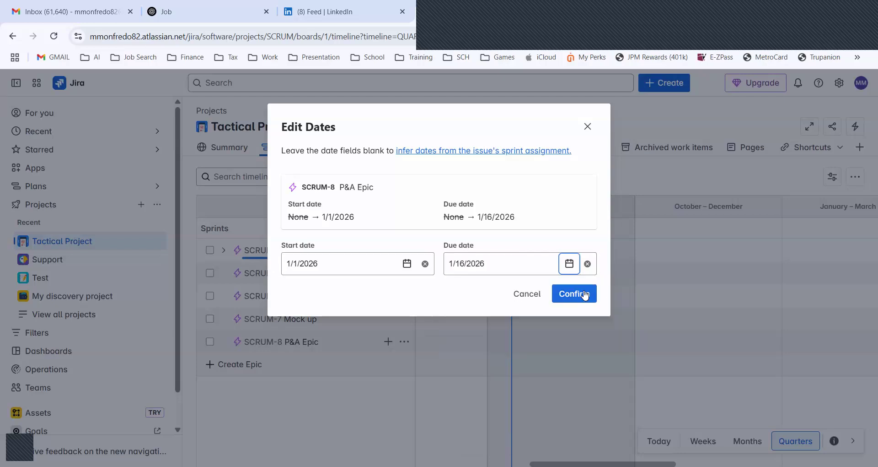
left_click(586, 295)
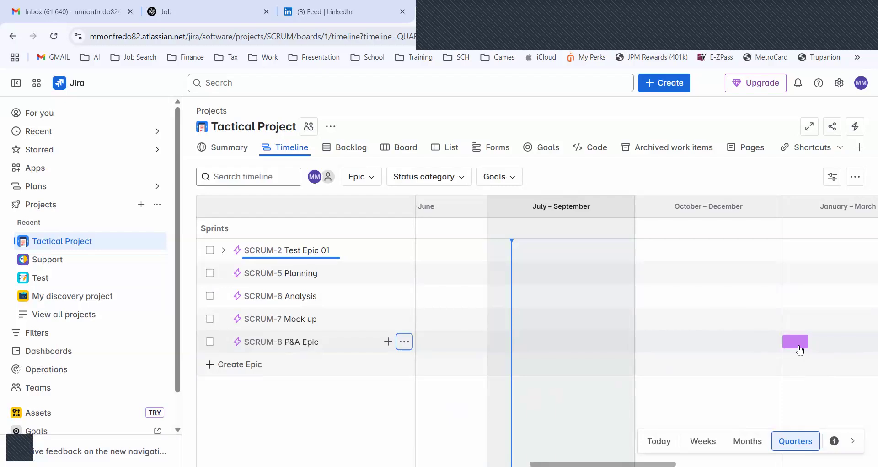
Check the P&A Epic bar on the timeline and briefly expand Test Epic 01 to view its child story
mouse_move(799, 349)
left_click(223, 251)
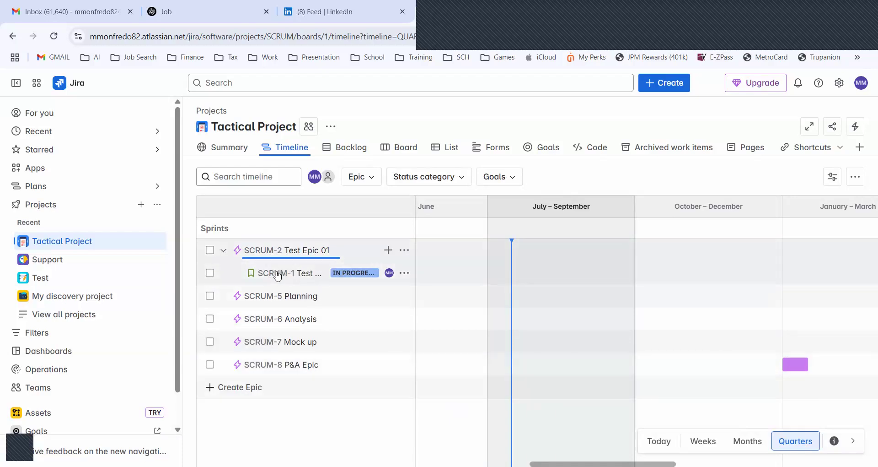
left_click(223, 251)
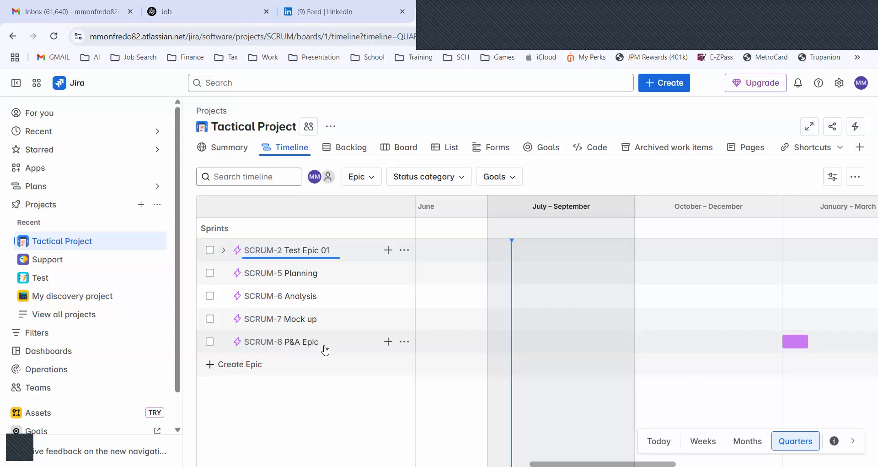
Create another epic named "Design & Deliver (D&D) Epic" below P&A Epic
left_click(279, 365)
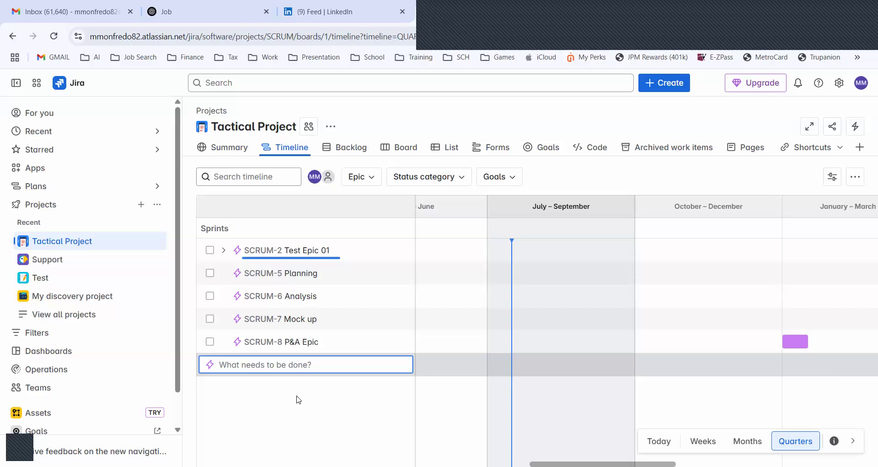
type("Design")
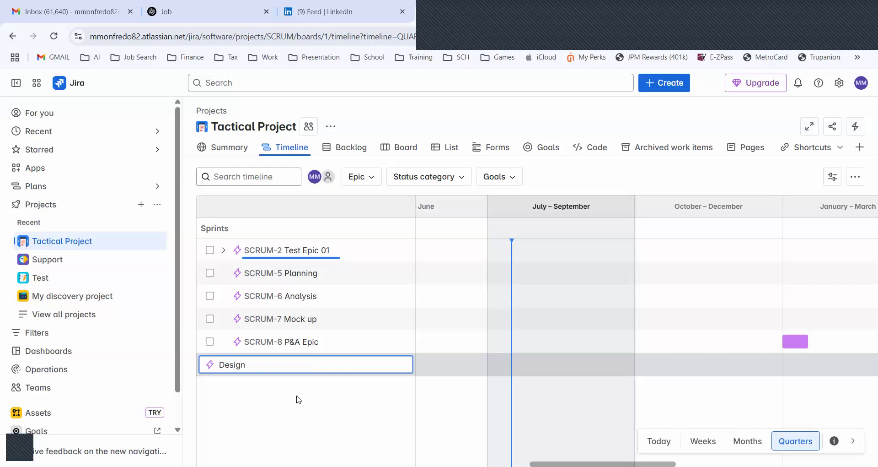
type(" & Deliver")
key("BackSpace")
key("BackSpace")
type("ver (D&D")
type(") ep")
key("BackSpace")
key("BackSpace")
type("Epic")
key("Return")
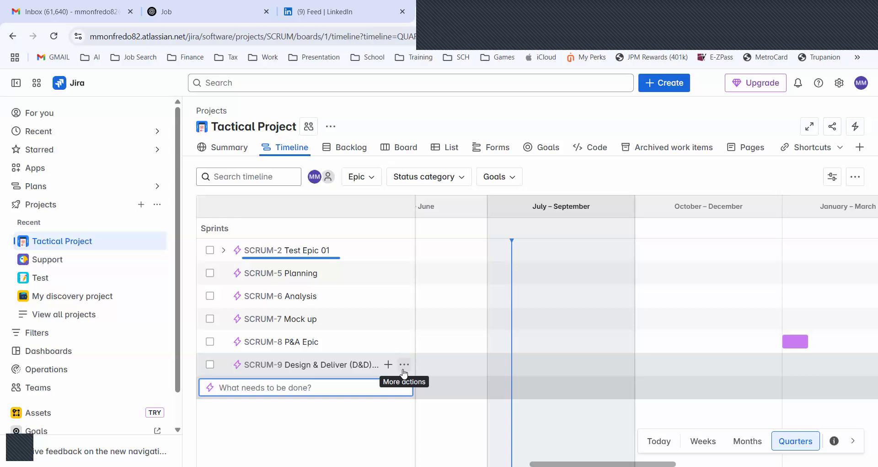
Edit the dates of the Design & Deliver (D&D) Epic and set its start date to 1/26/2026
left_click(403, 369)
left_click(403, 370)
left_click(438, 408)
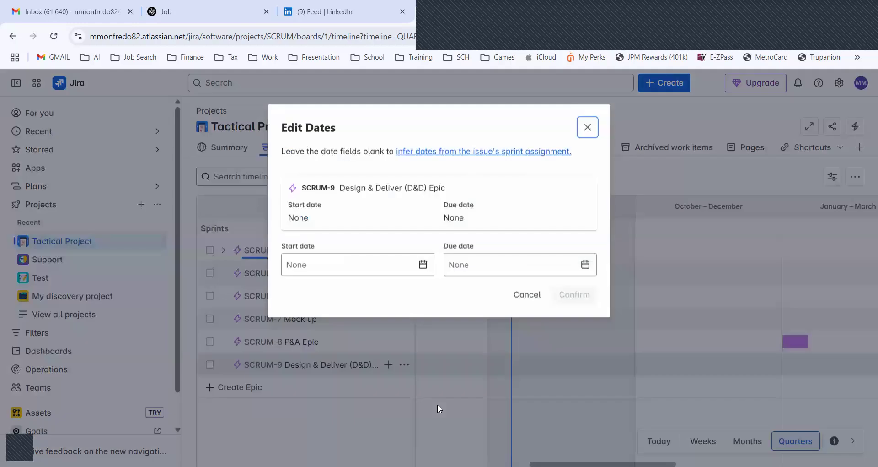
left_click(424, 264)
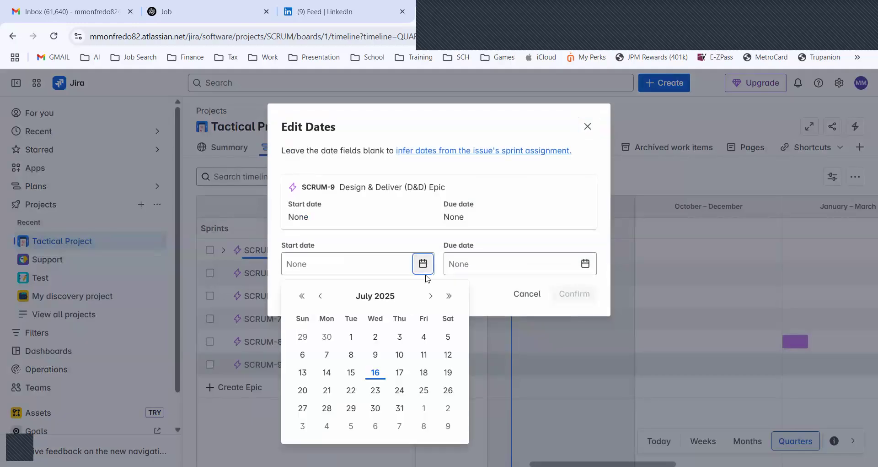
left_click(430, 298)
left_click(430, 297)
left_click(429, 297)
left_click(430, 297)
left_click(430, 297)
left_click(430, 298)
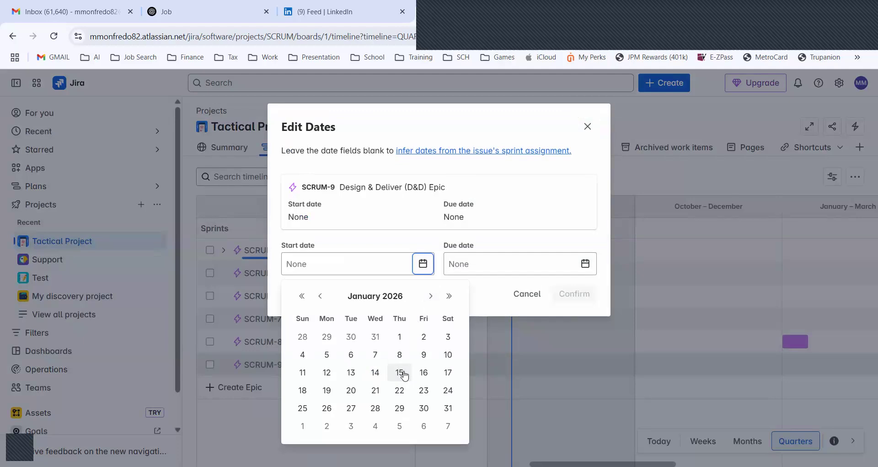
left_click(326, 407)
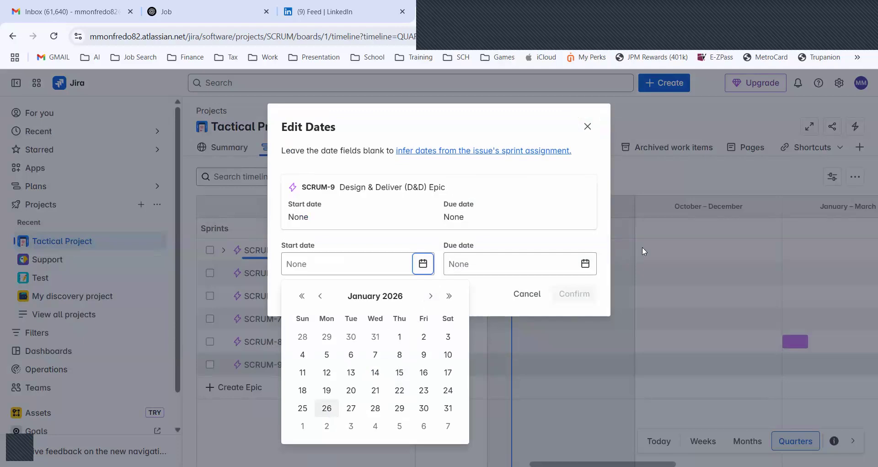
Set the due date of the Design & Deliver (D&D) Epic to 2/23/2026 and confirm the dates
left_click(586, 267)
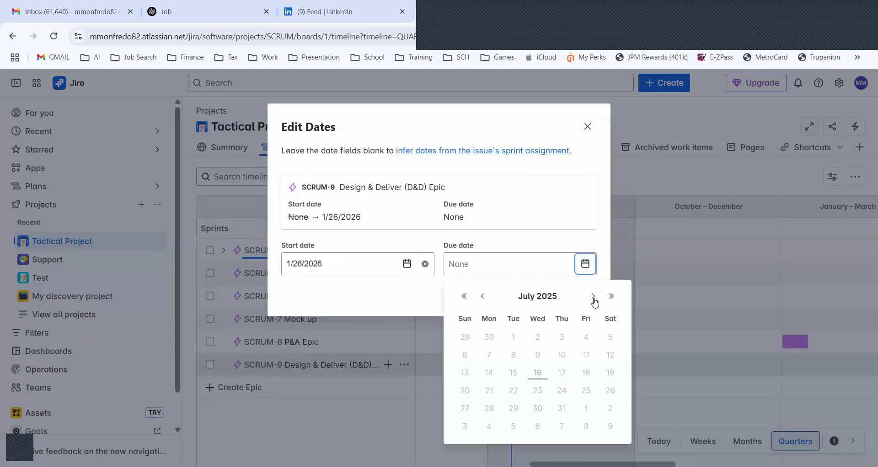
left_click(593, 297)
left_click(593, 296)
left_click(593, 297)
left_click(593, 296)
left_click(593, 297)
left_click(593, 297)
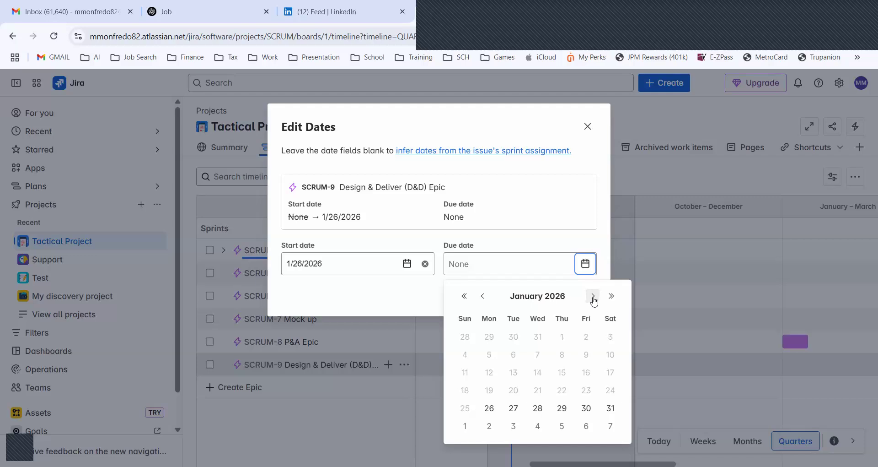
left_click(593, 296)
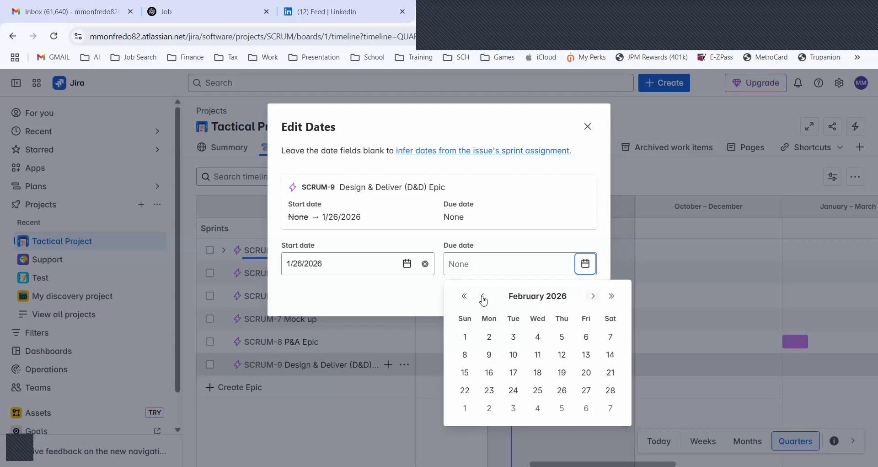
left_click(483, 296)
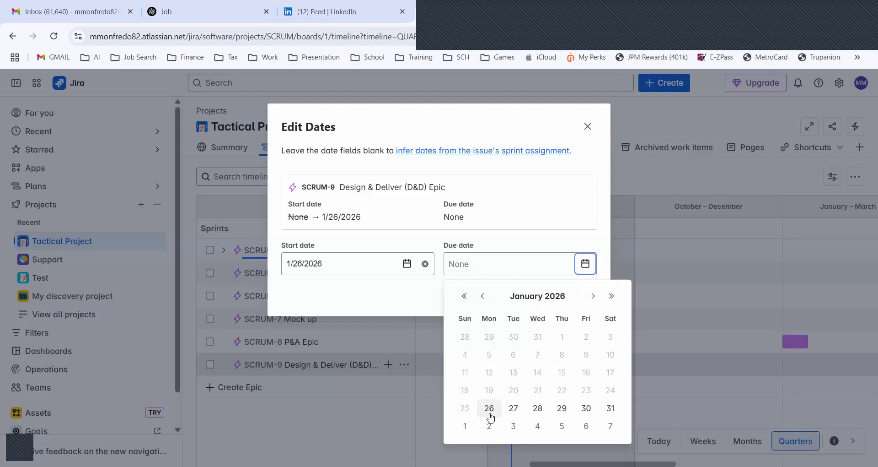
left_click(593, 295)
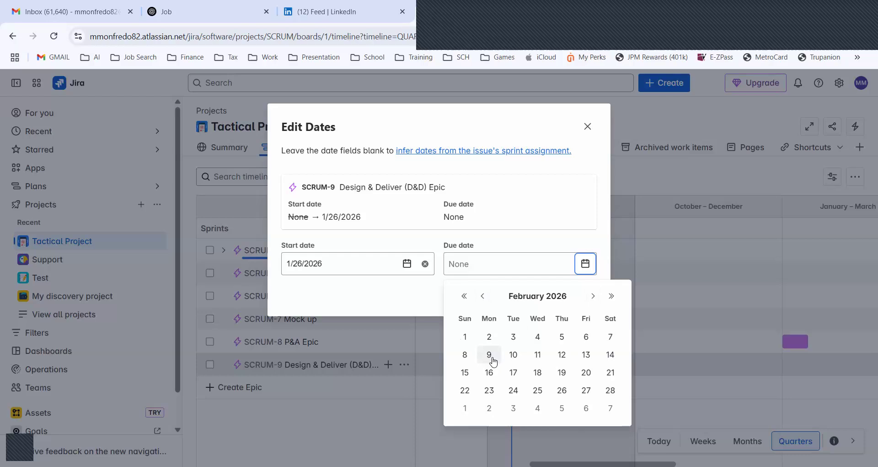
left_click(491, 396)
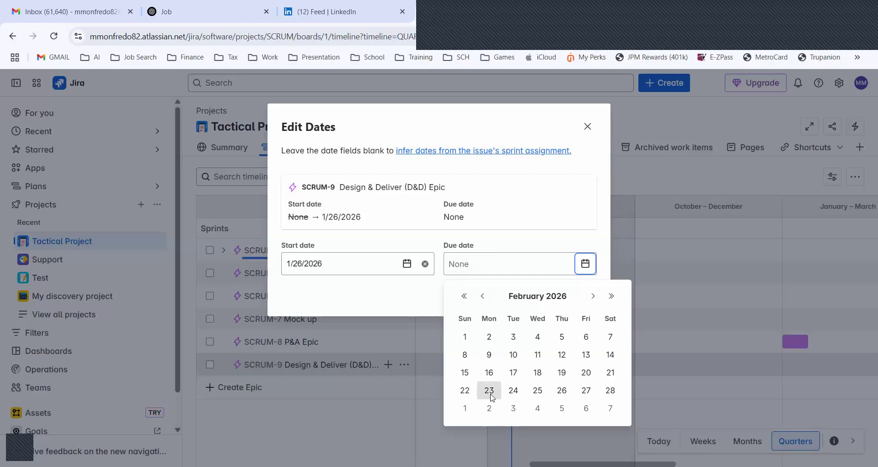
left_click(577, 299)
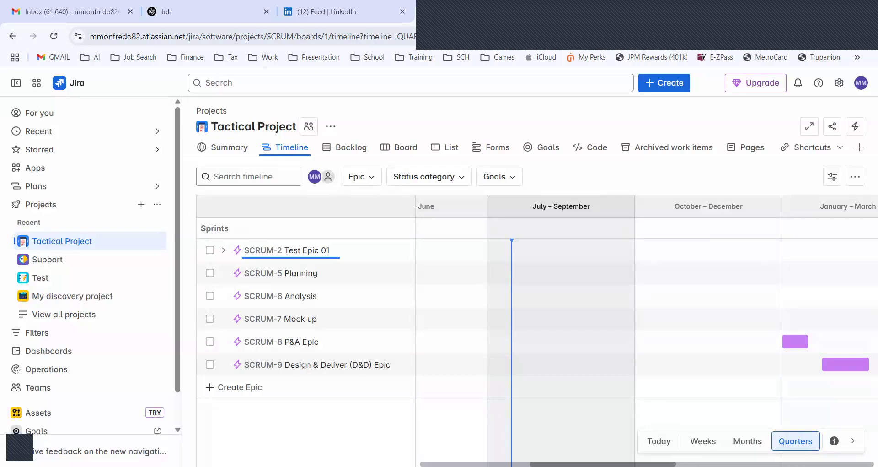
Extend the end of the P&A Epic bar on the timeline to about the end of January 2026
scroll(647, 329, "right", 8)
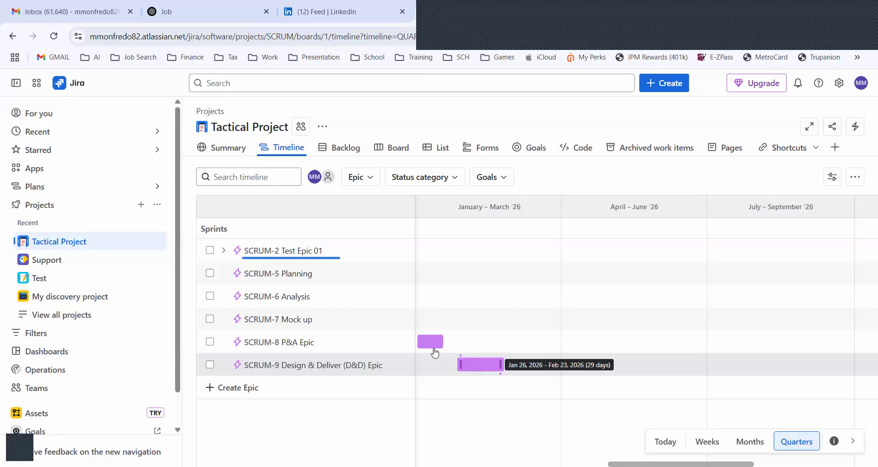
mouse_move(431, 348)
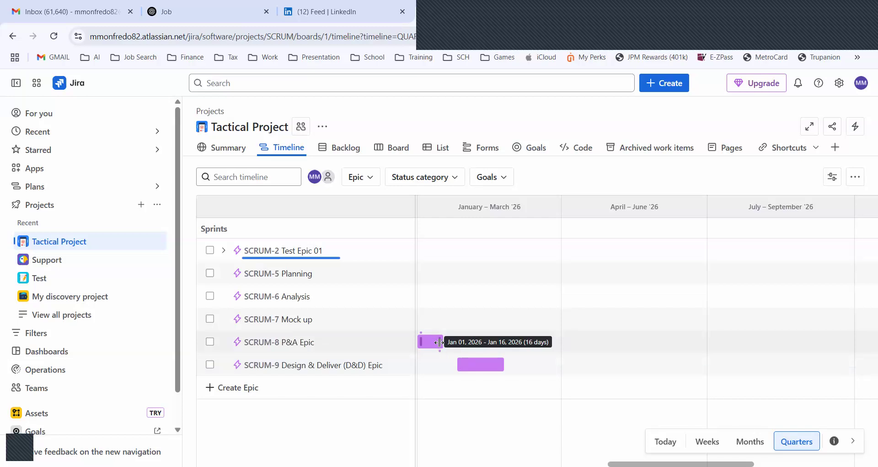
left_click_drag(445, 340, 471, 340)
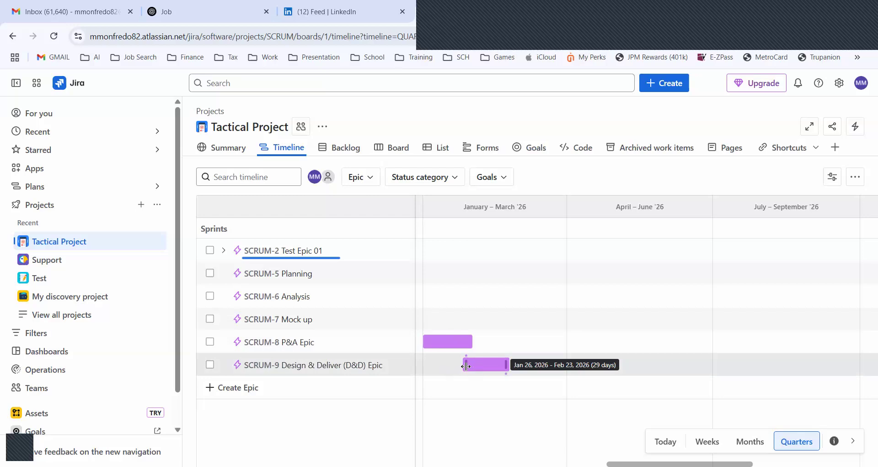
Shift the Design & Deliver (D&D) Epic bar on the timeline to run from Feb 10 to Mar 10, 2026
left_click_drag(467, 365, 529, 363)
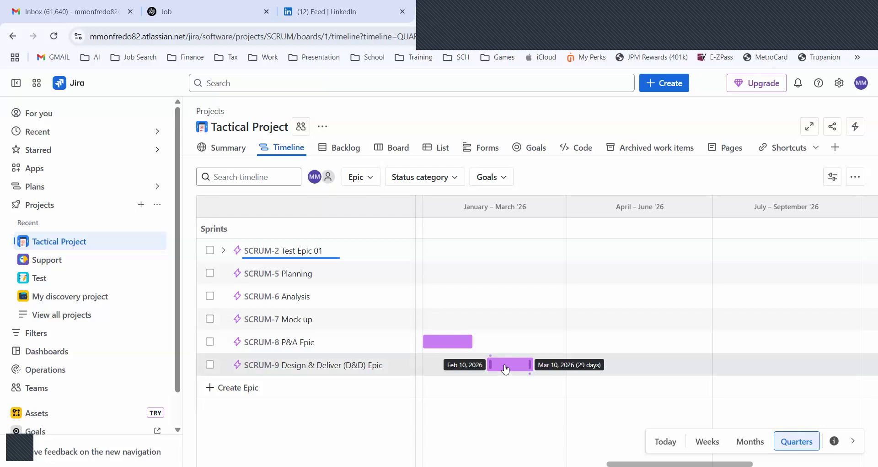
left_click(405, 369)
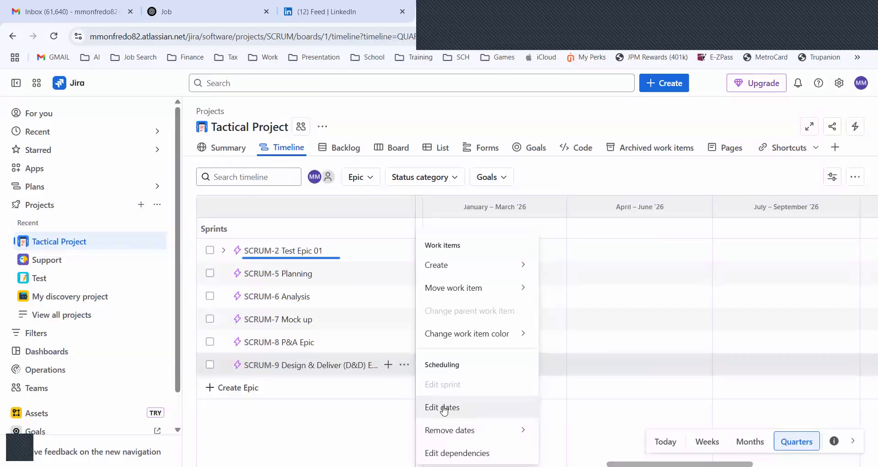
left_click(374, 427)
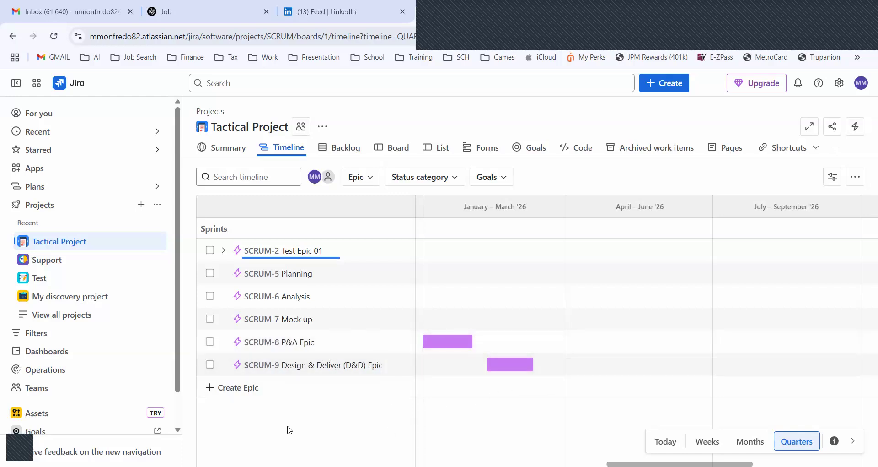
Create an epic named "R&R" below the Design & Deliver (D&D) Epic and schedule it from Mar 17 to Apr 15, 2026
left_click(247, 388)
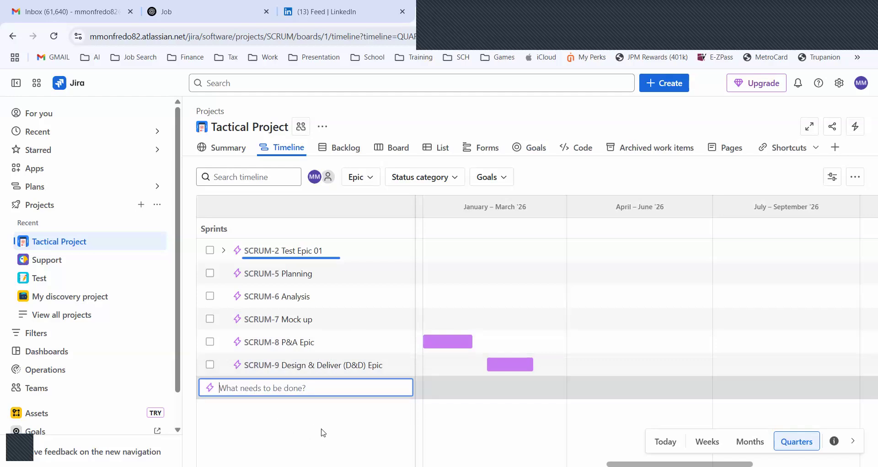
type("R&R")
key("Return")
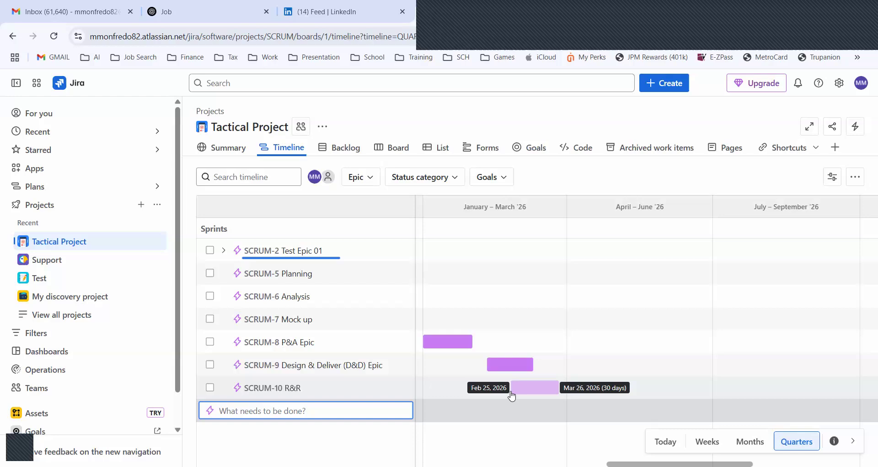
left_click(544, 389)
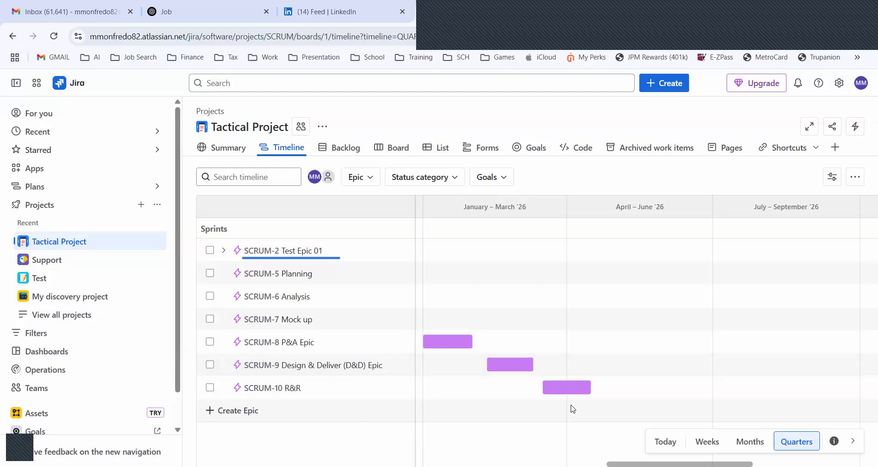
Compare the months, weeks and quarters timeline scales and check the scheduled dates of the Design & Deliver (D&D) Epic and R&R
mouse_move(558, 400)
left_click(751, 441)
left_click(703, 445)
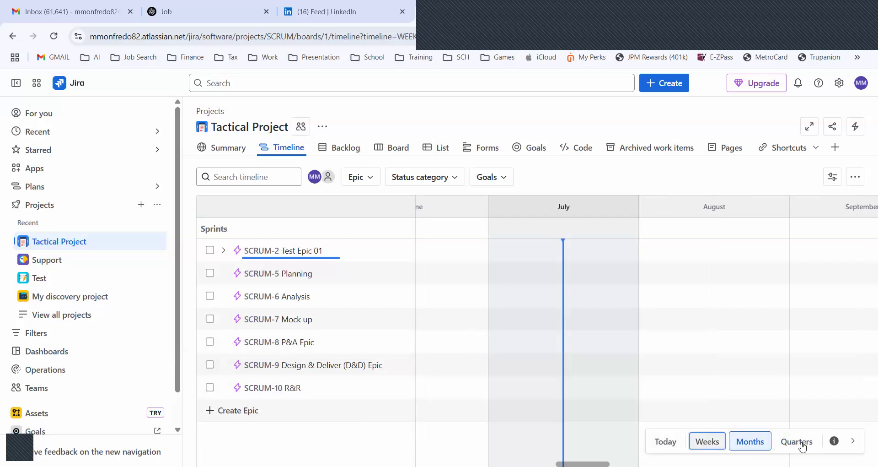
left_click(801, 443)
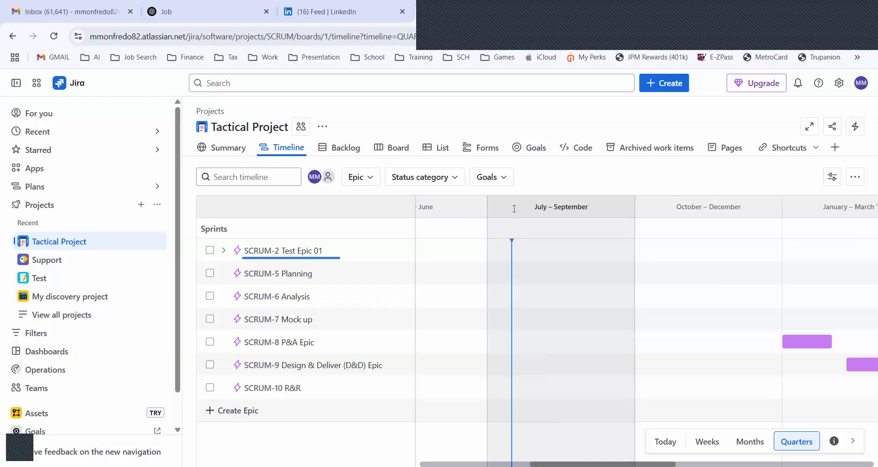
scroll(514, 208, "right", 5)
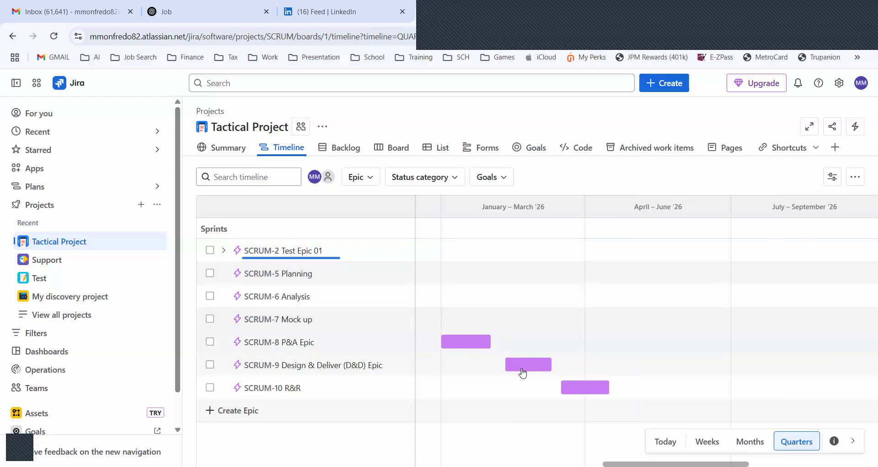
mouse_move(525, 373)
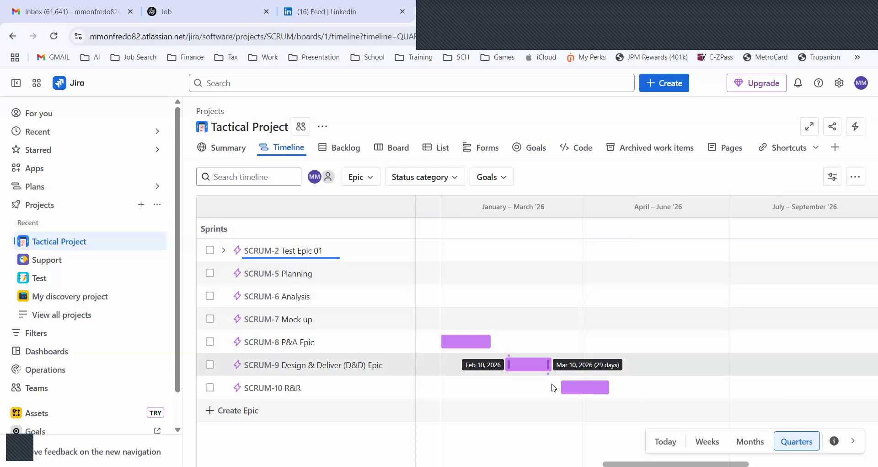
mouse_move(586, 394)
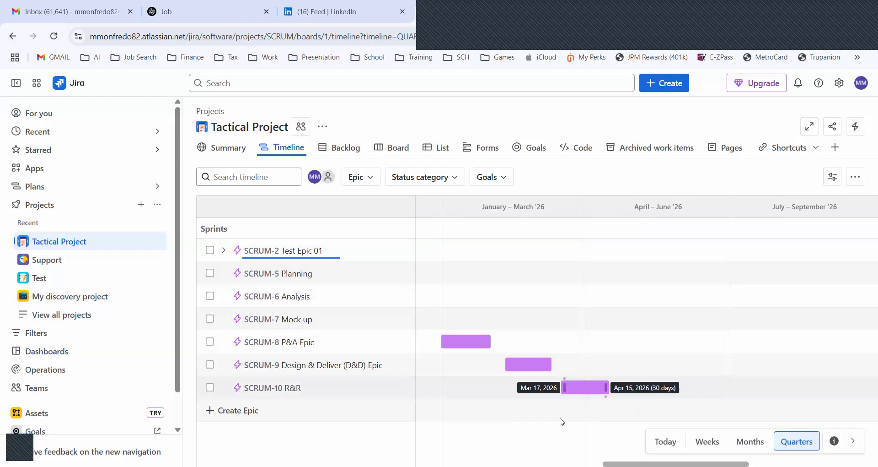
View the child story of Test Epic 01 and the goals available for filtering the timeline, leaving the epic collapsed
left_click(224, 250)
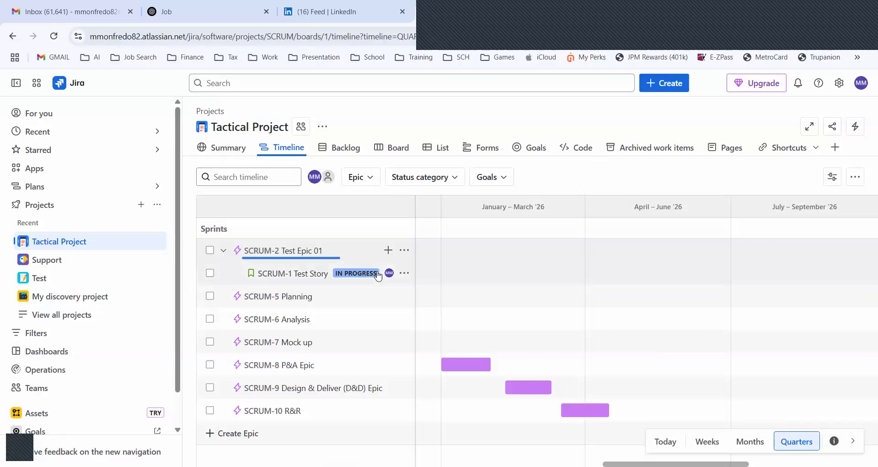
left_click(222, 251)
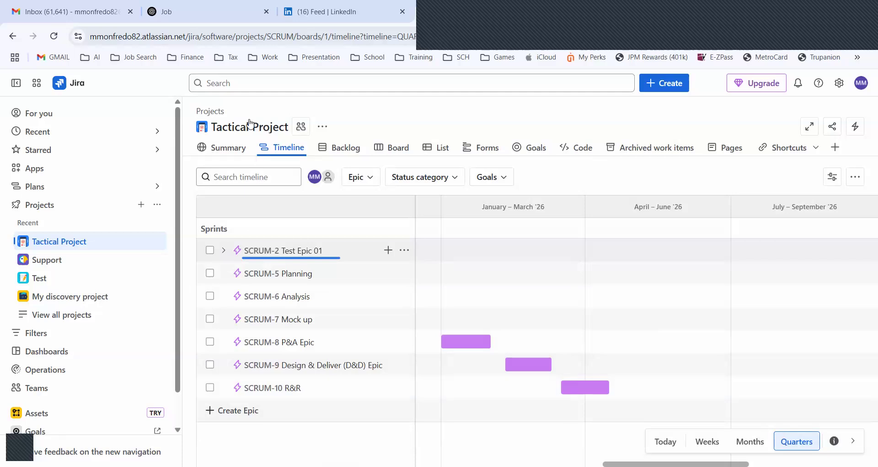
left_click(225, 41)
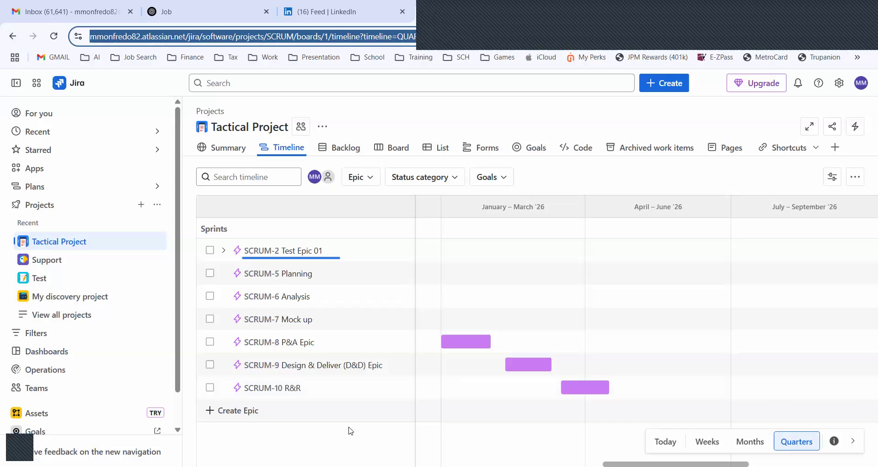
left_click(510, 178)
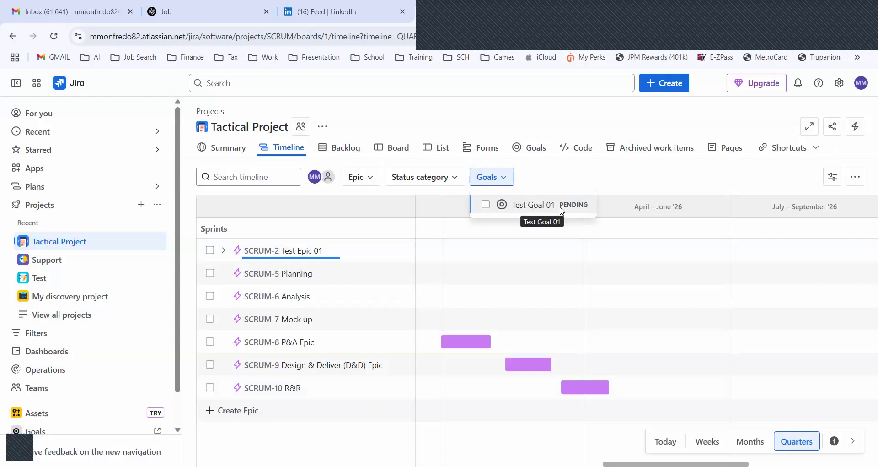
left_click(545, 178)
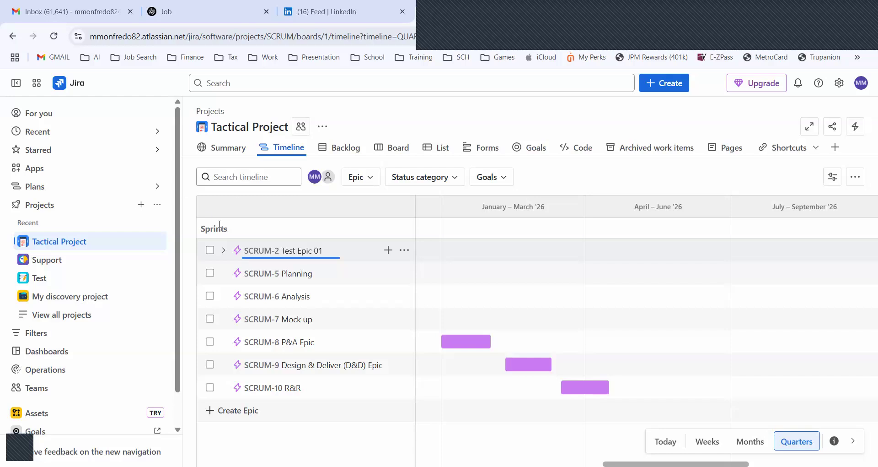
left_click(223, 256)
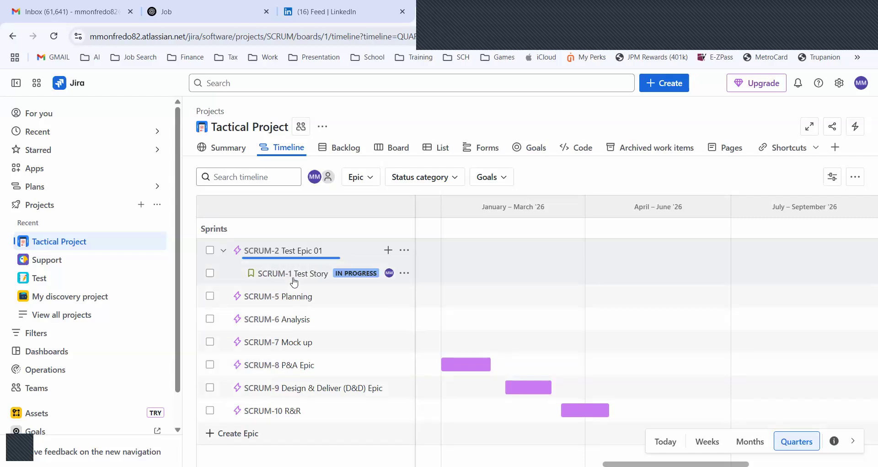
left_click(224, 251)
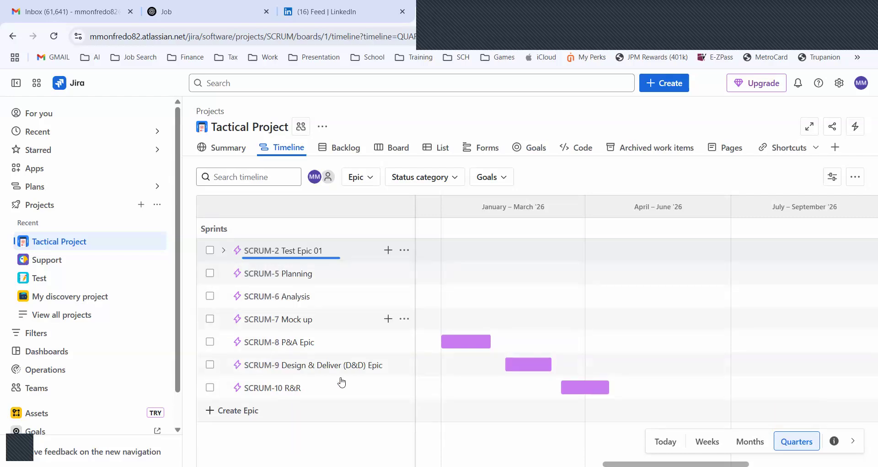